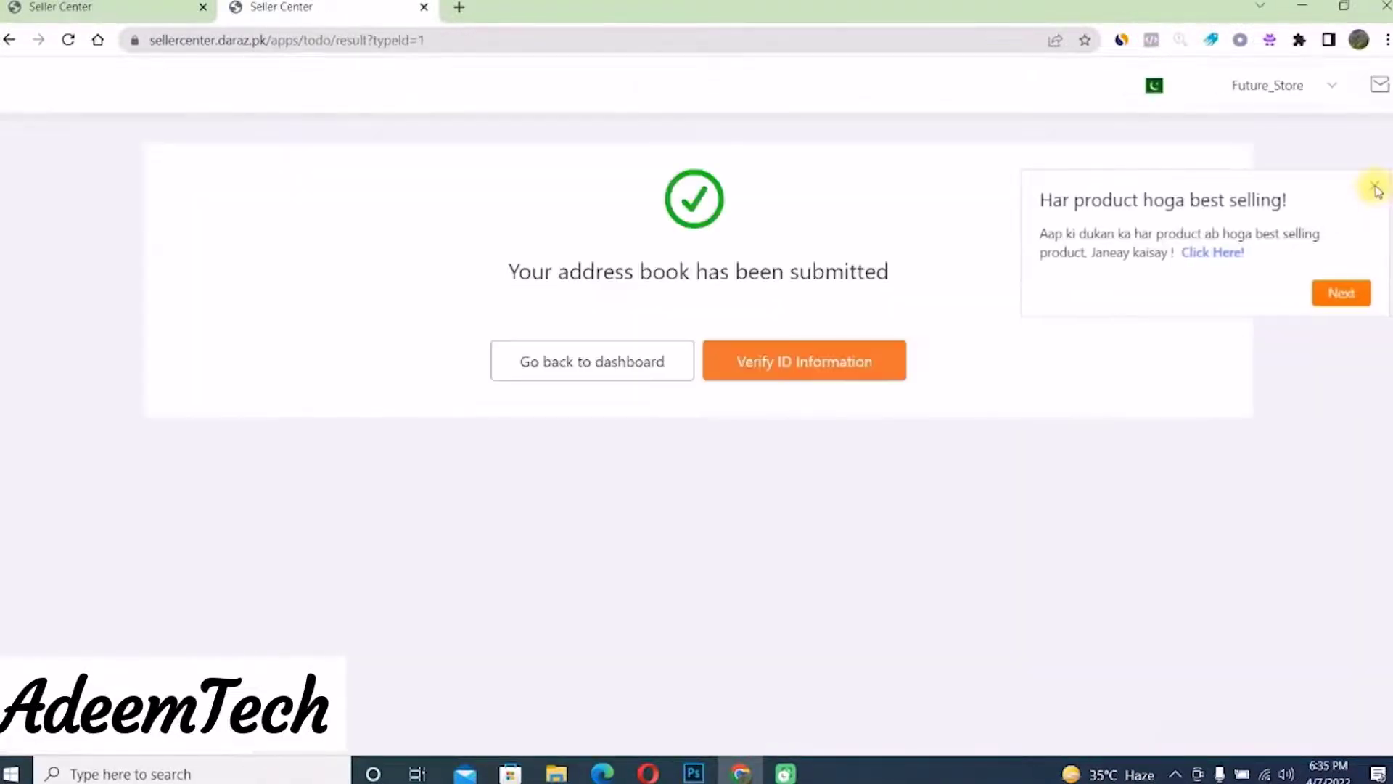
- Dismiss the promotion popup and open the Verify Identification Card form
click(1376, 190)
click(771, 366)
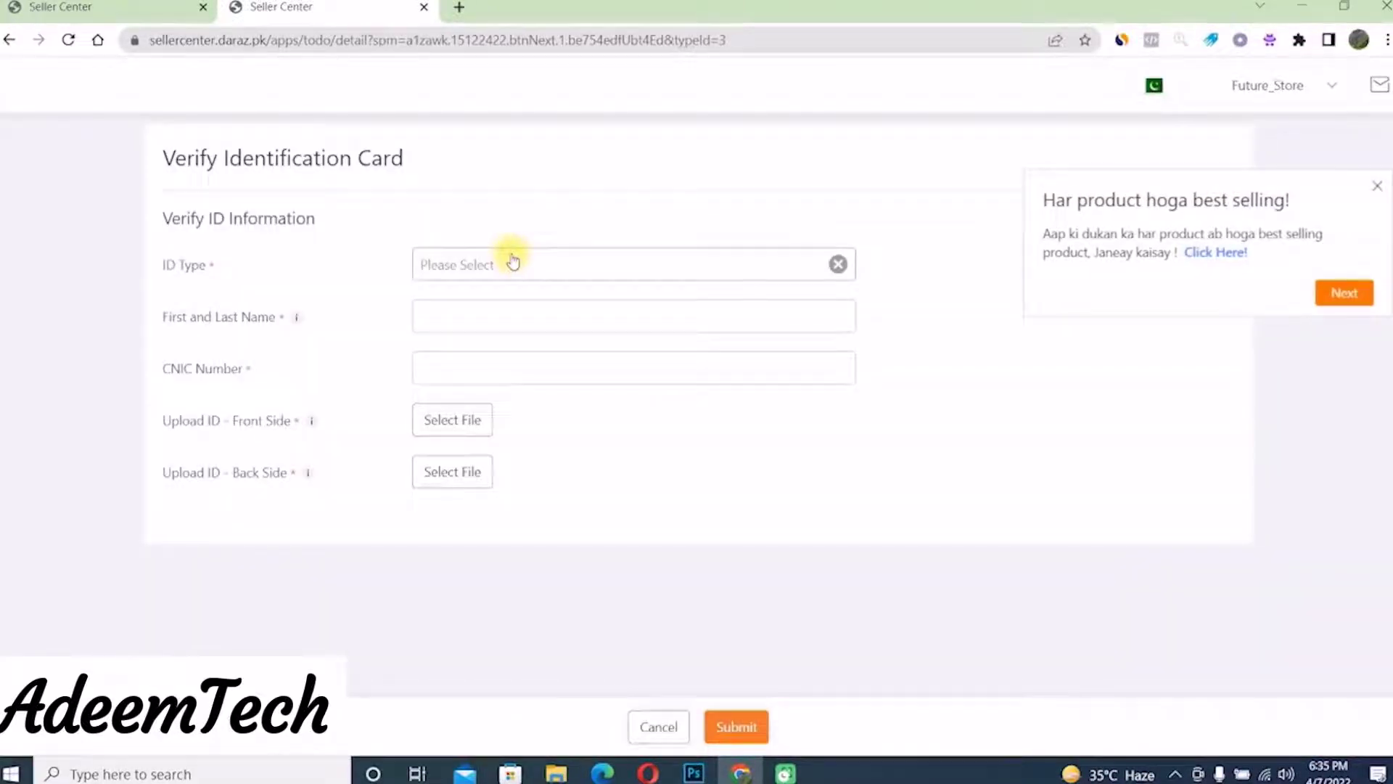
- Choose CNIC as the ID type and enter the cardholder's name and CNIC number
click(512, 263)
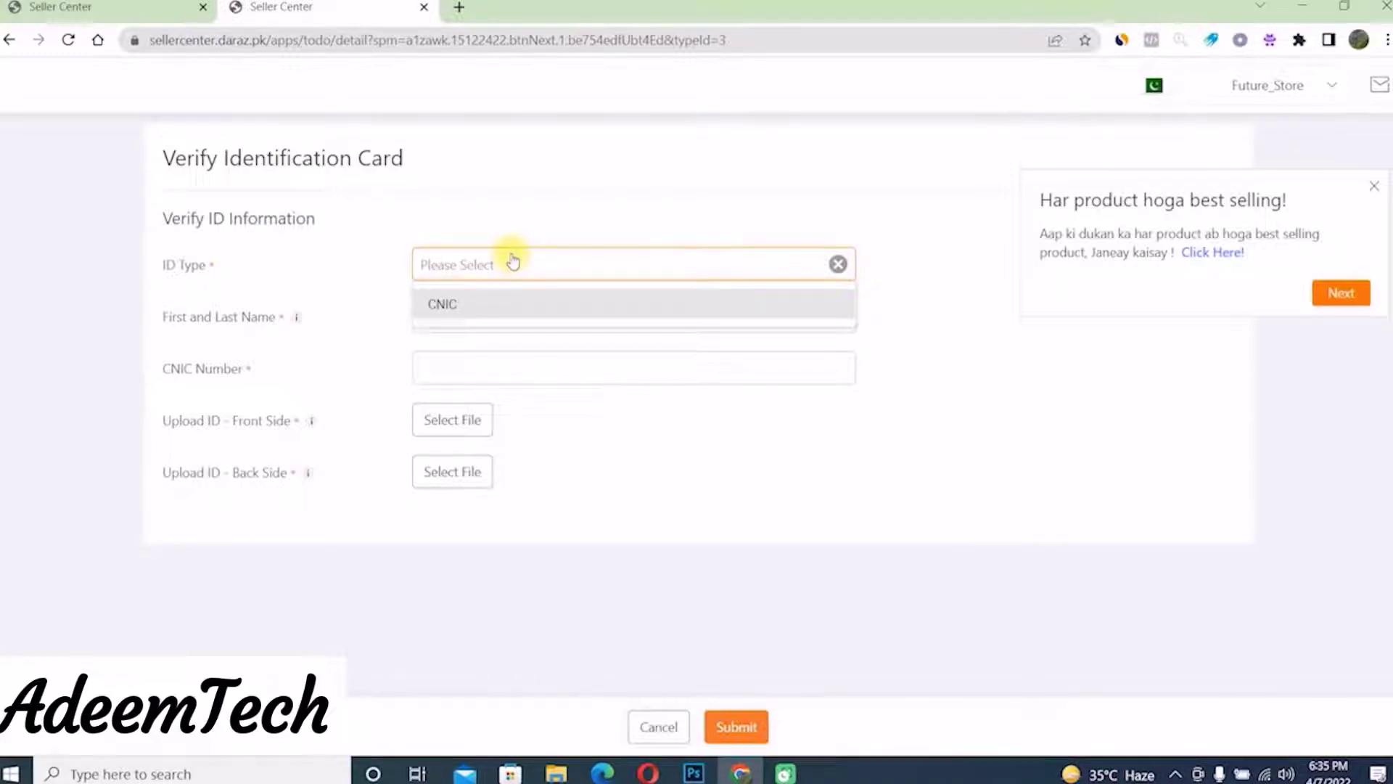
click(458, 303)
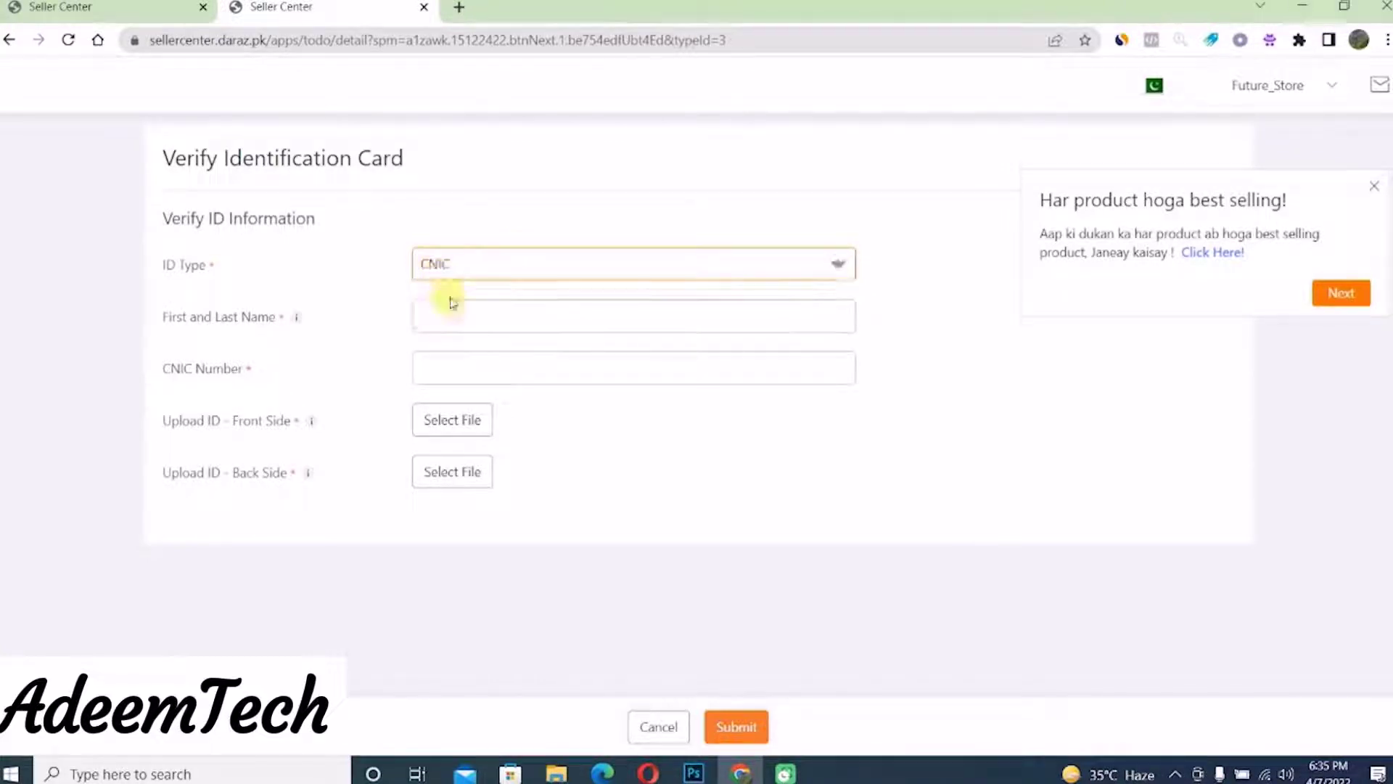
click(544, 314)
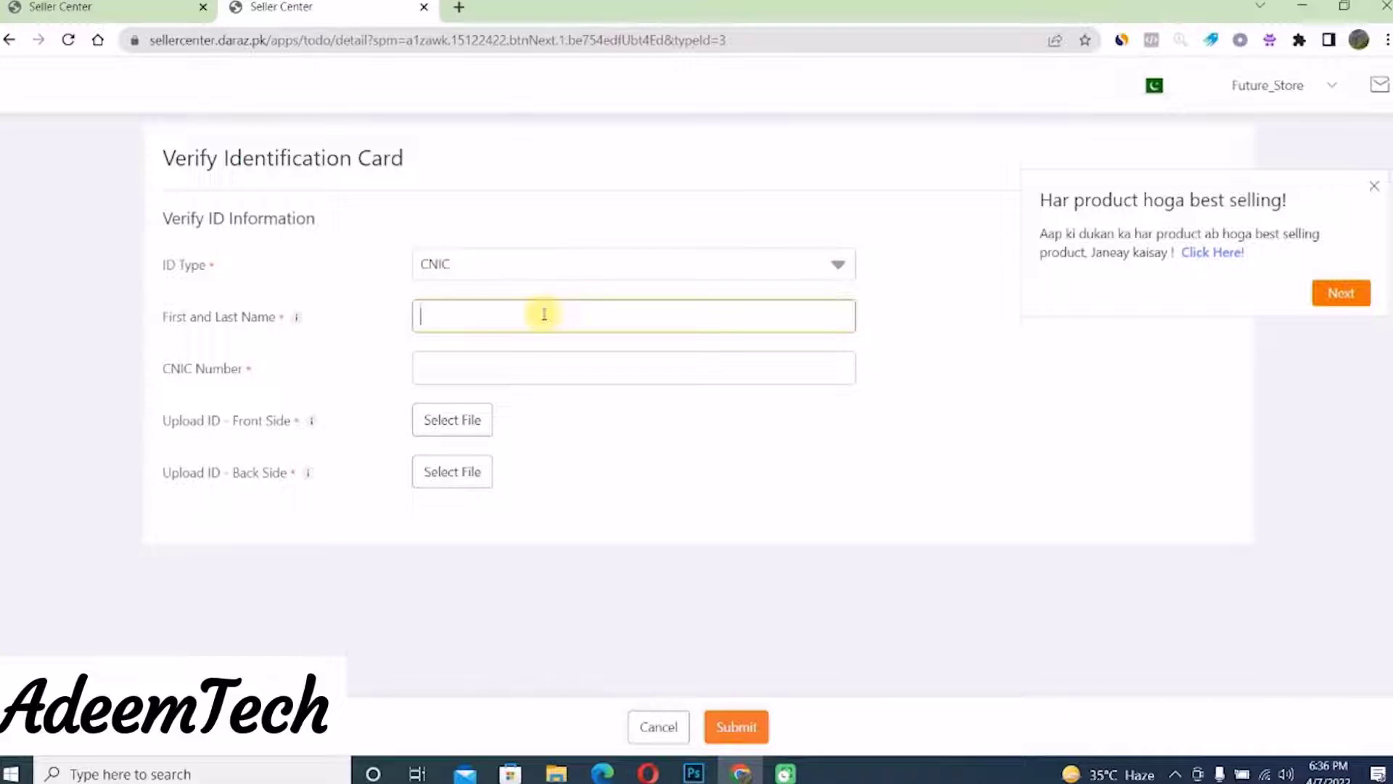
click(450, 372)
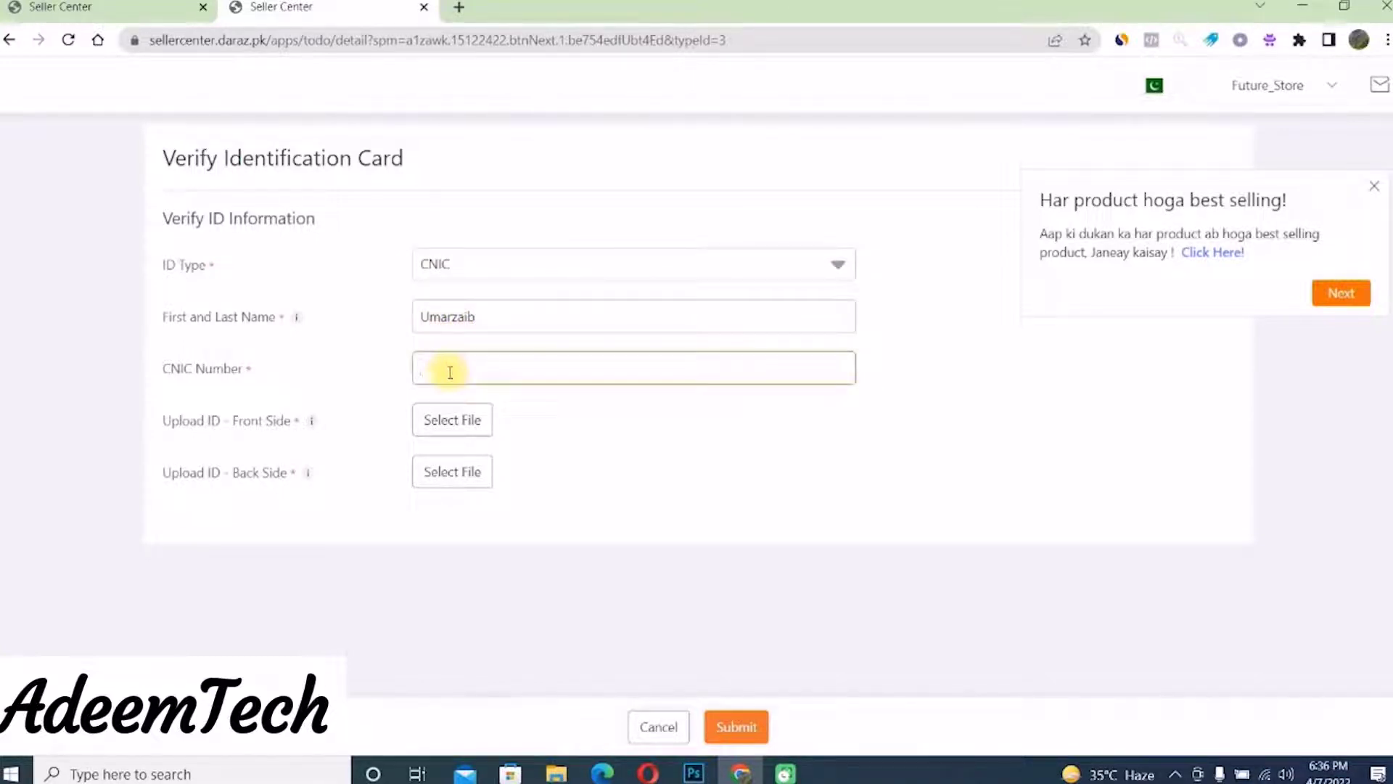
text(3)
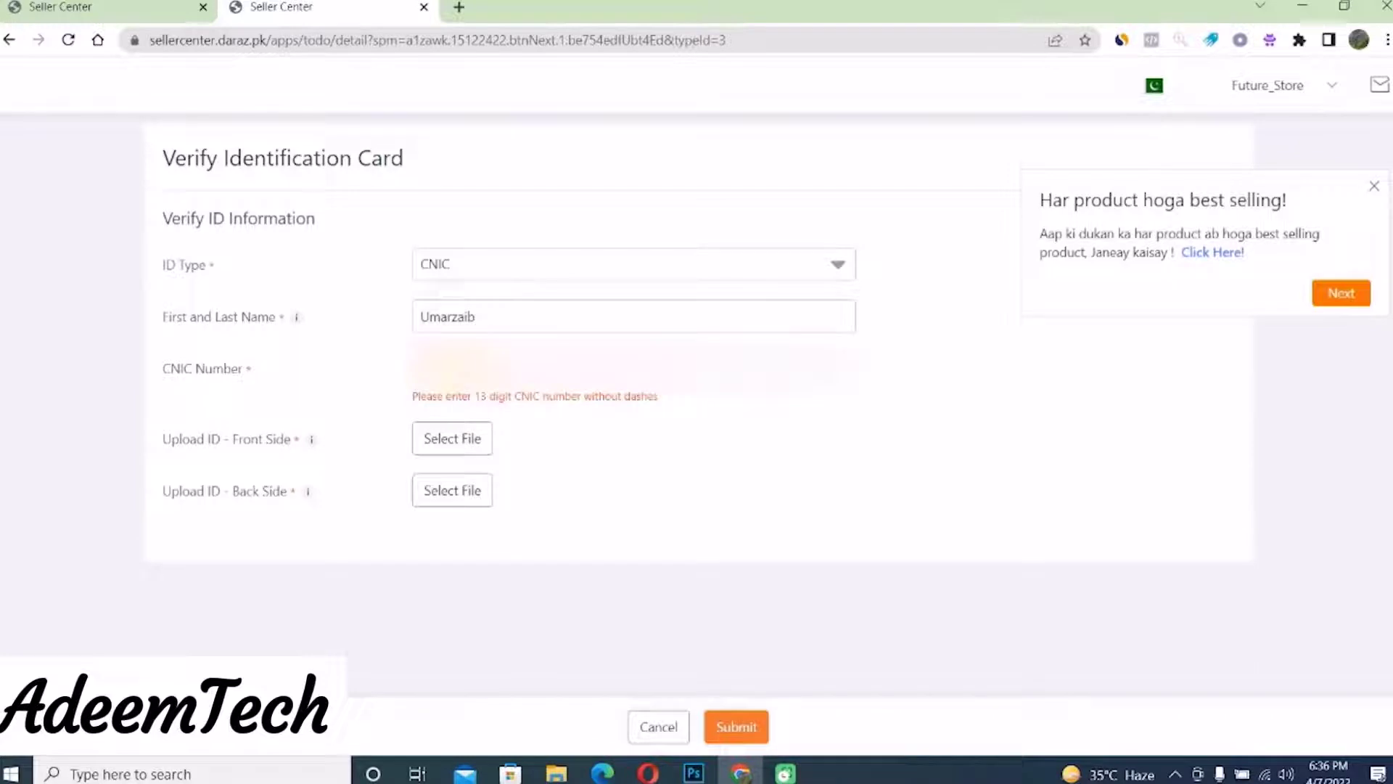
click(464, 313)
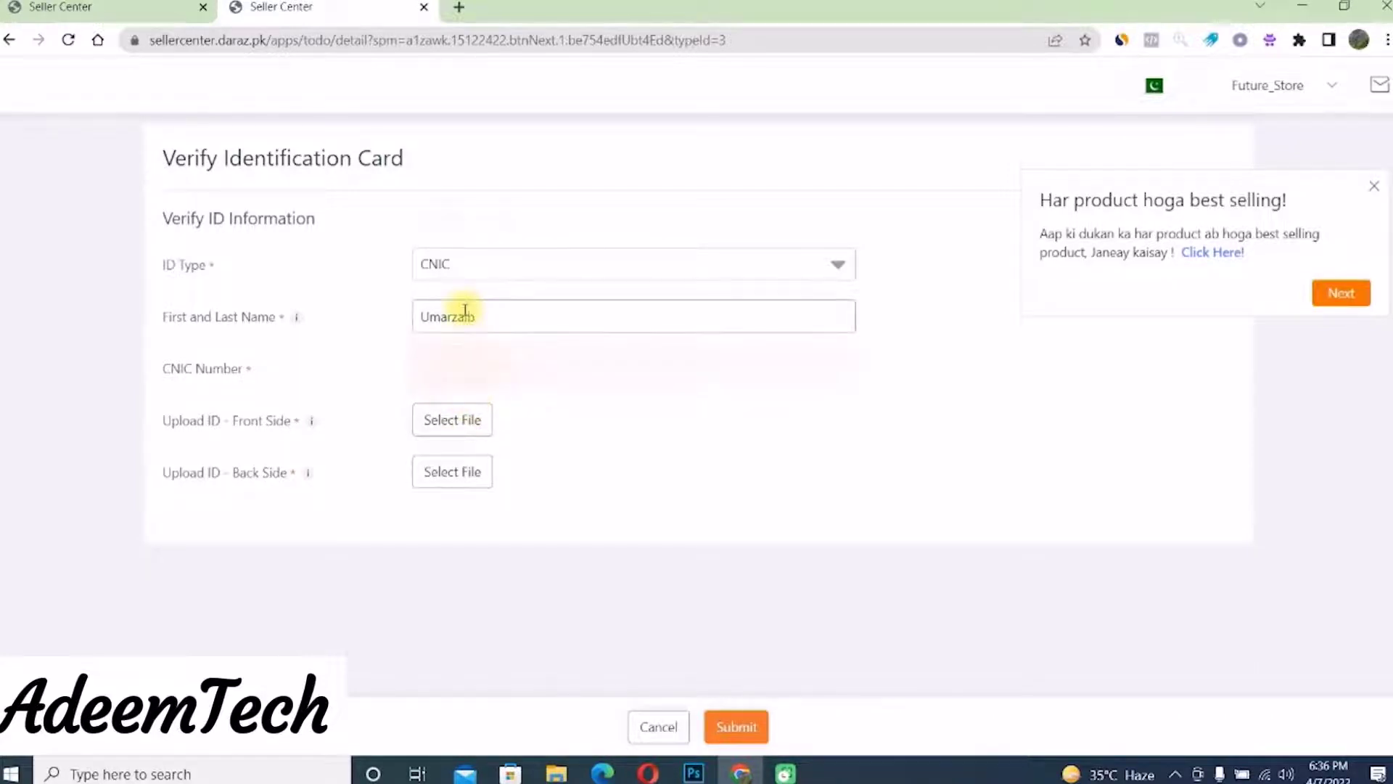
- Upload front-nic.jpeg as the front and back-nic.jpeg as the back ID images, repeating once
click(451, 420)
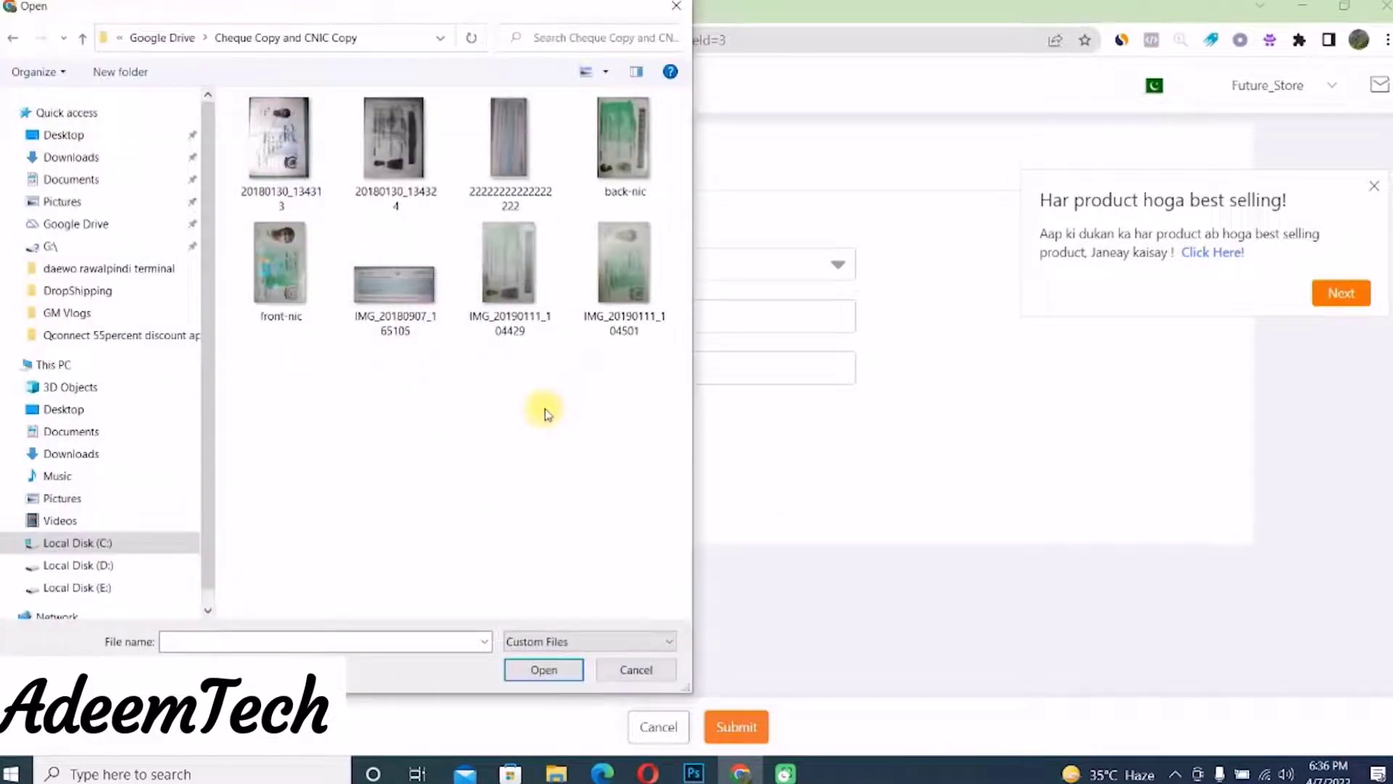
click(281, 262)
click(543, 669)
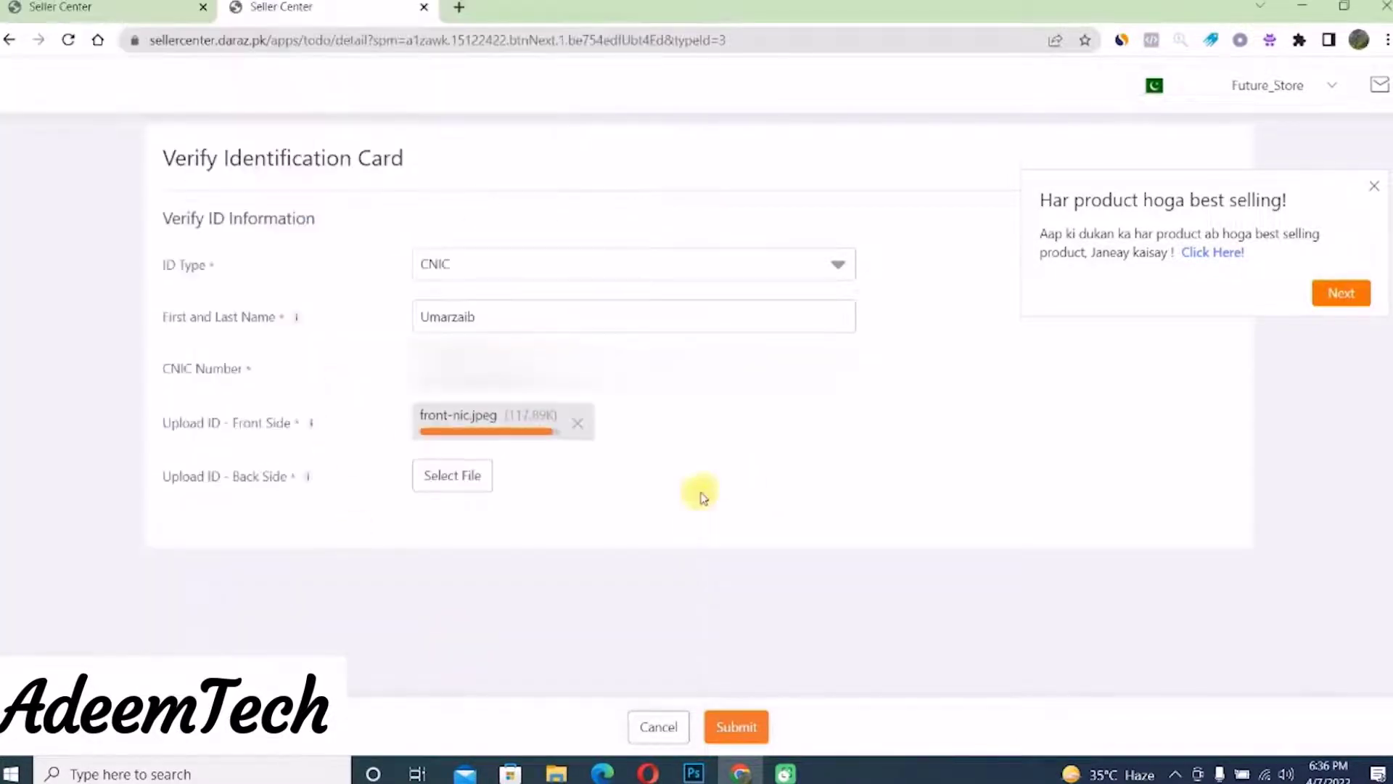
click(471, 485)
click(609, 141)
click(544, 667)
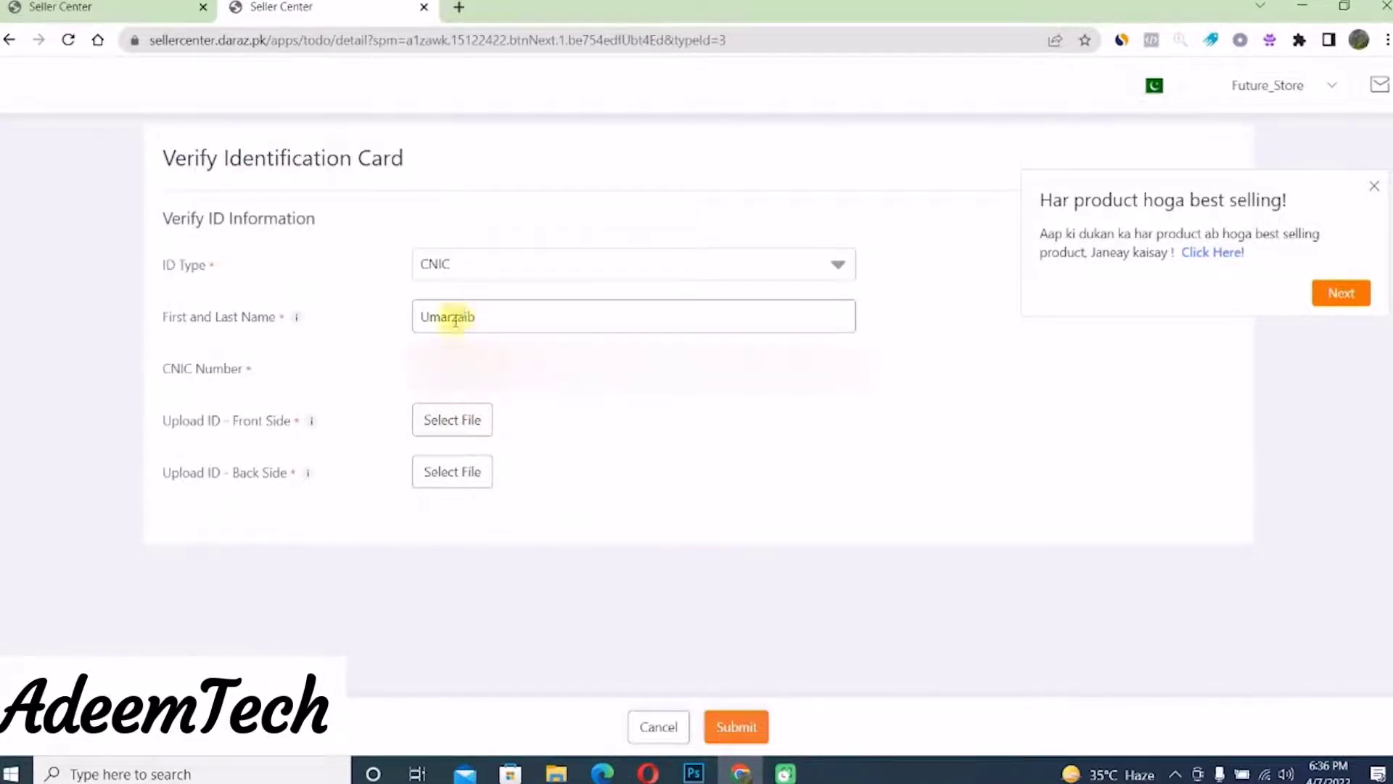
click(452, 419)
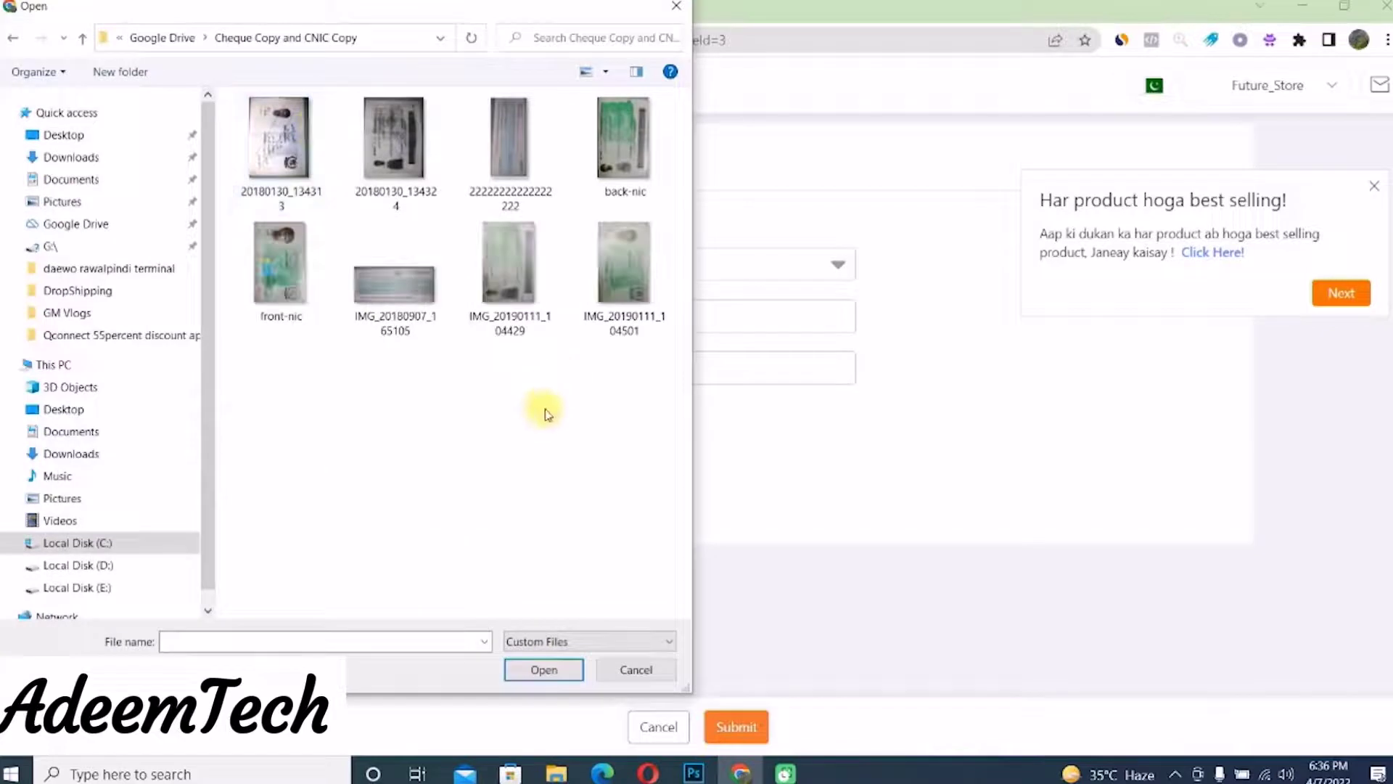
click(281, 270)
click(544, 669)
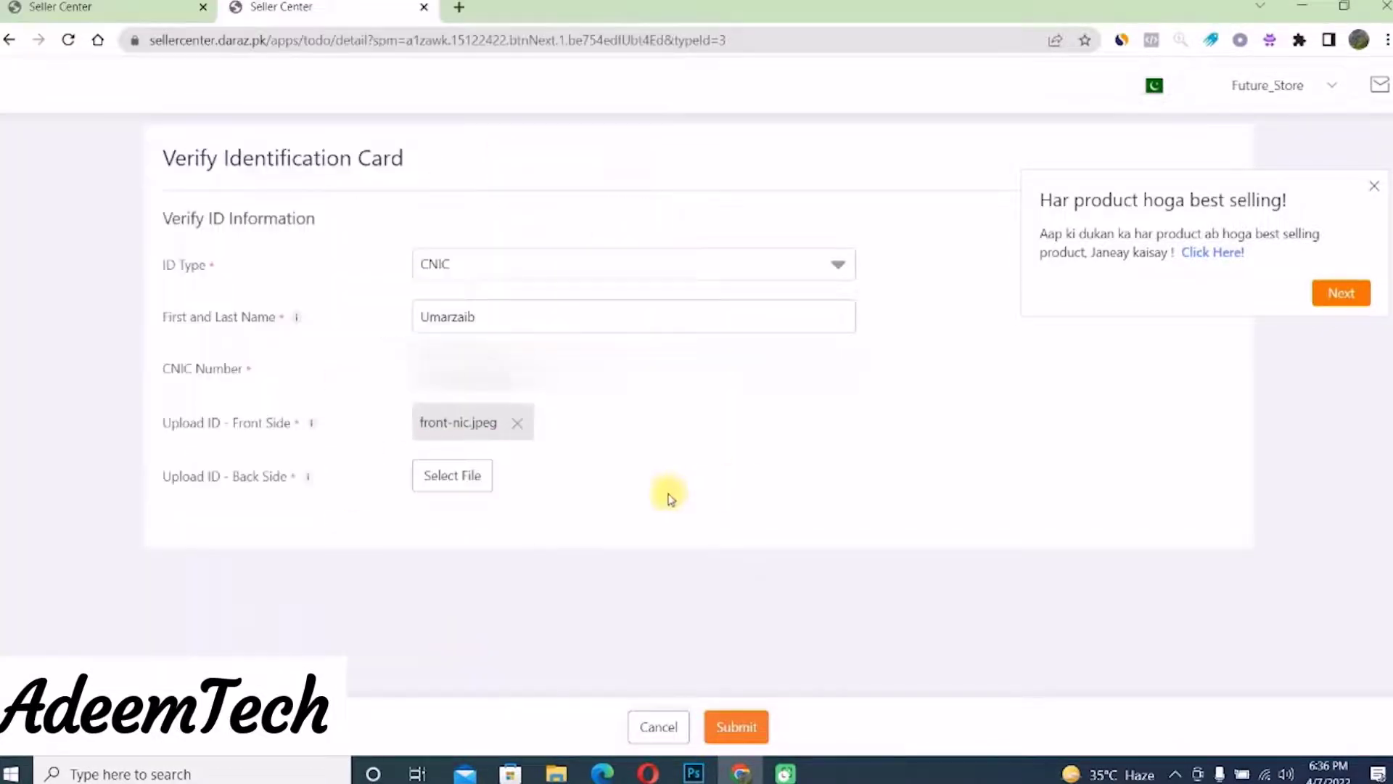
click(473, 481)
click(623, 141)
click(546, 667)
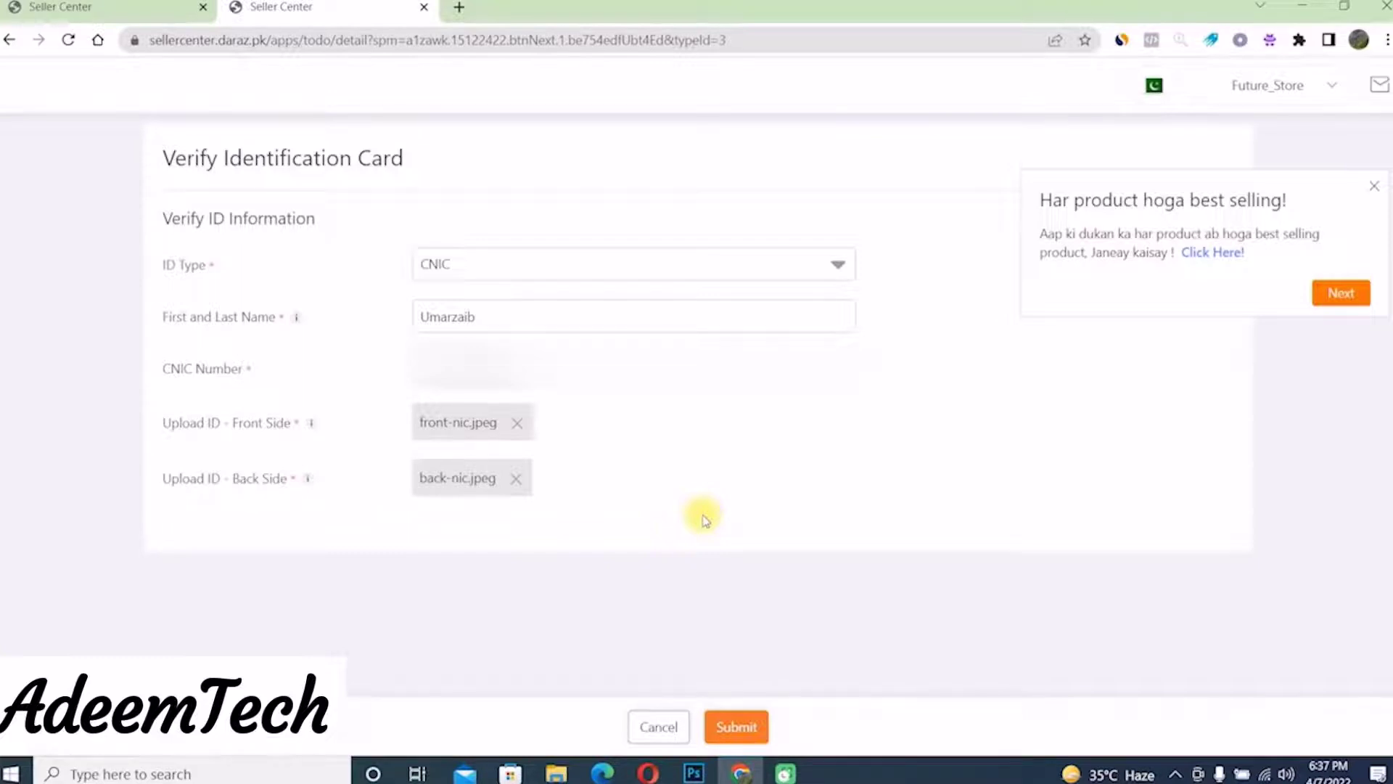
- Submit the ID verification and type the account holder's name as Account Title
click(738, 728)
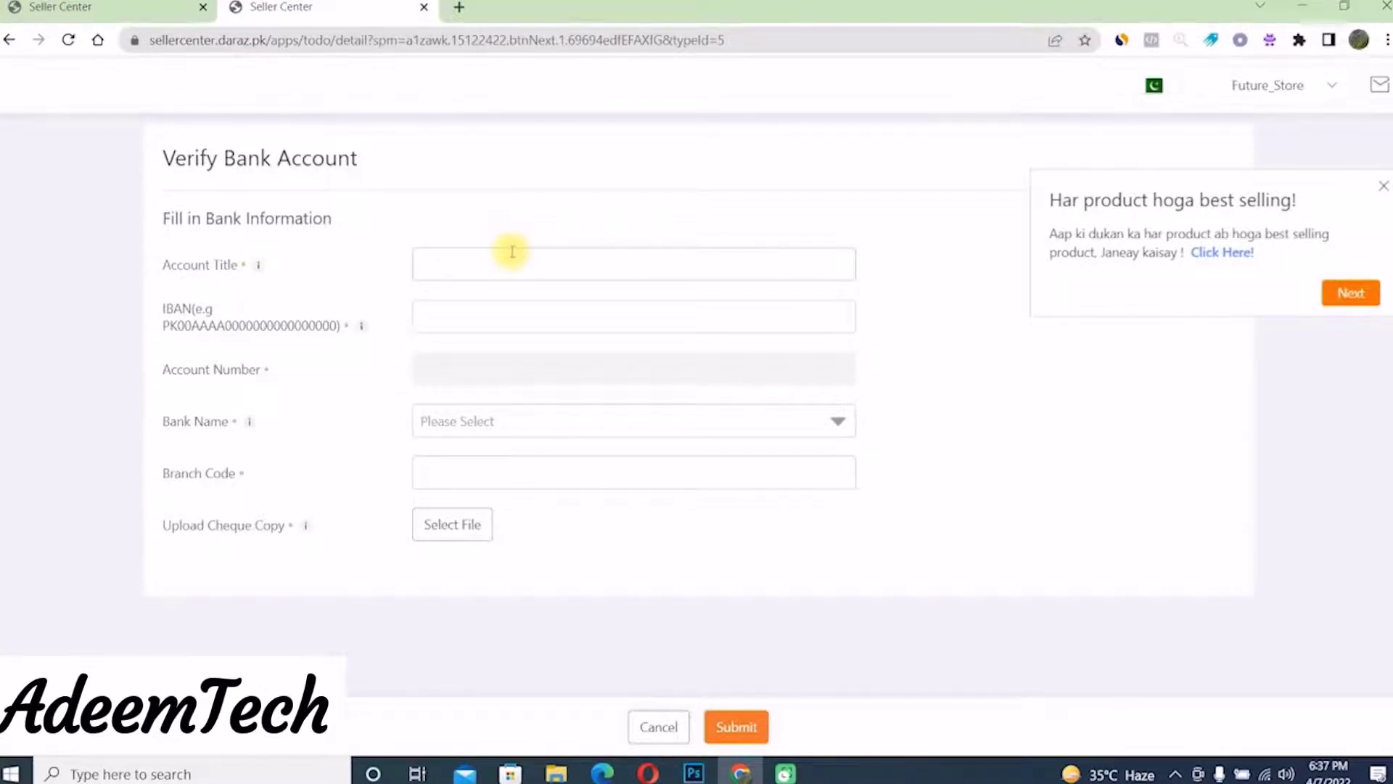
click(488, 261)
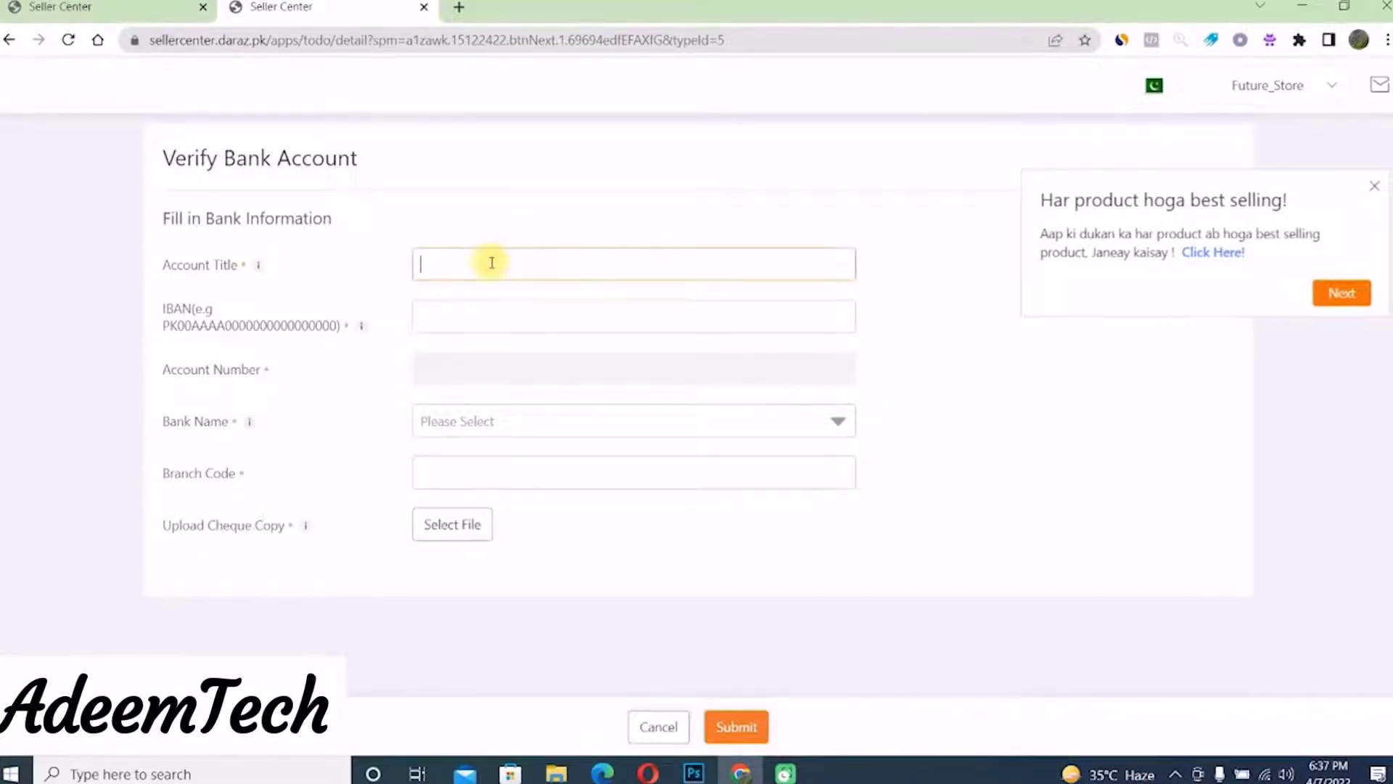
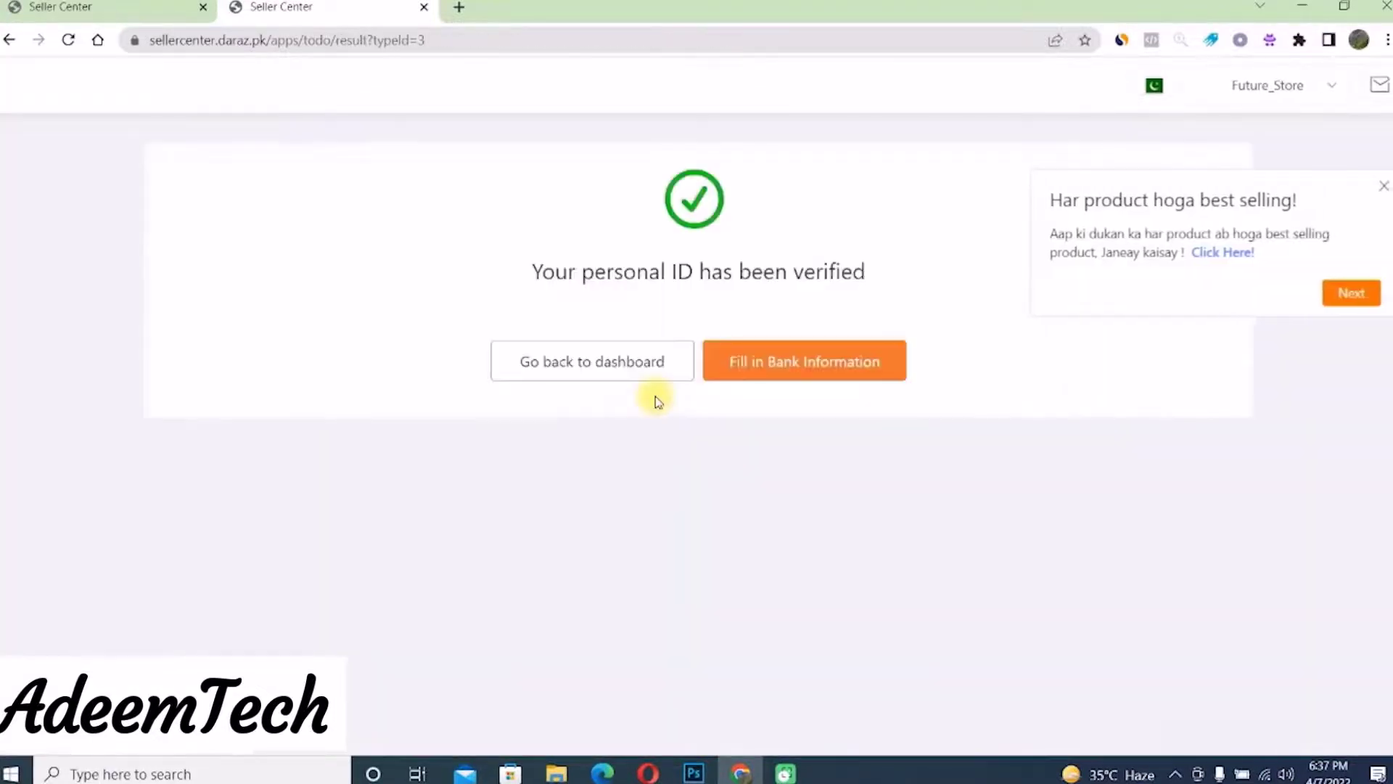
- Reopen the bank information form and re-enter the account holder's name as Account Title
click(803, 362)
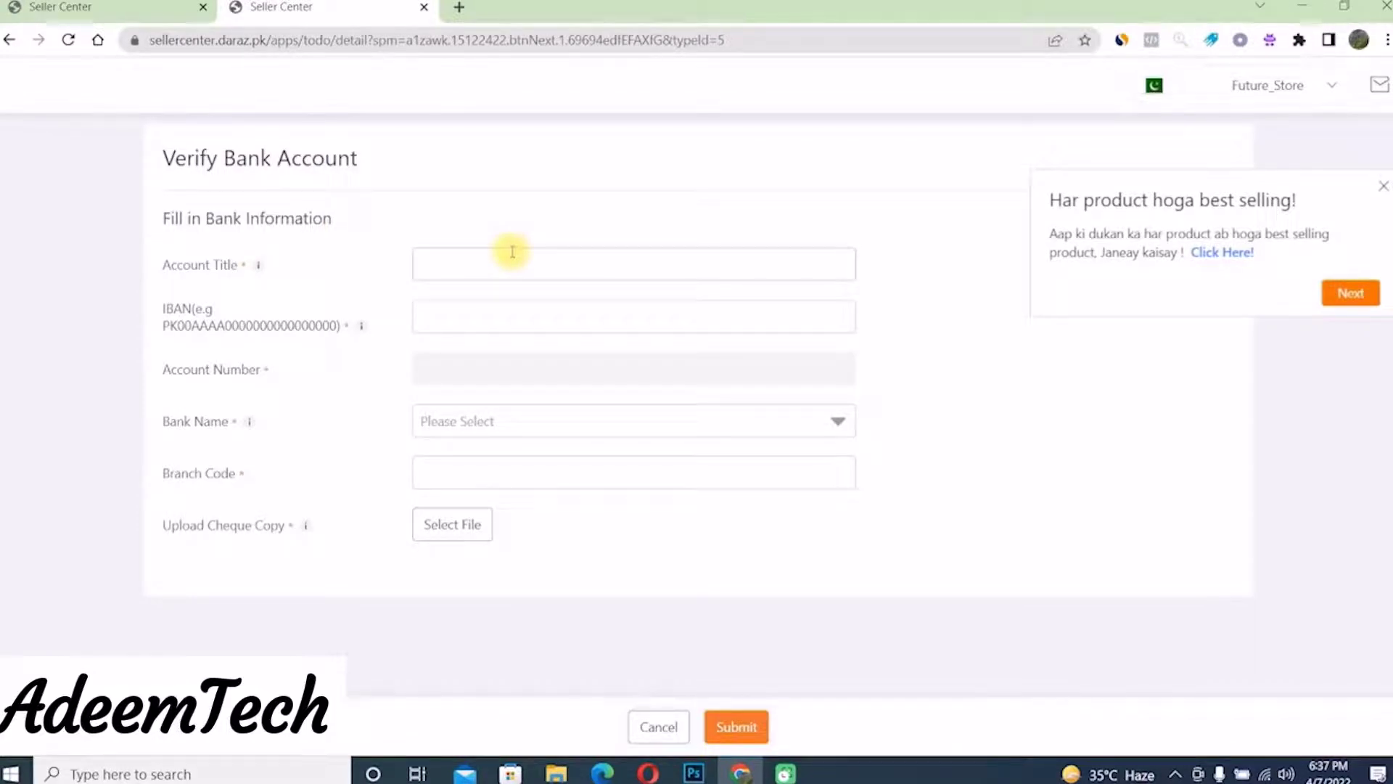
click(490, 264)
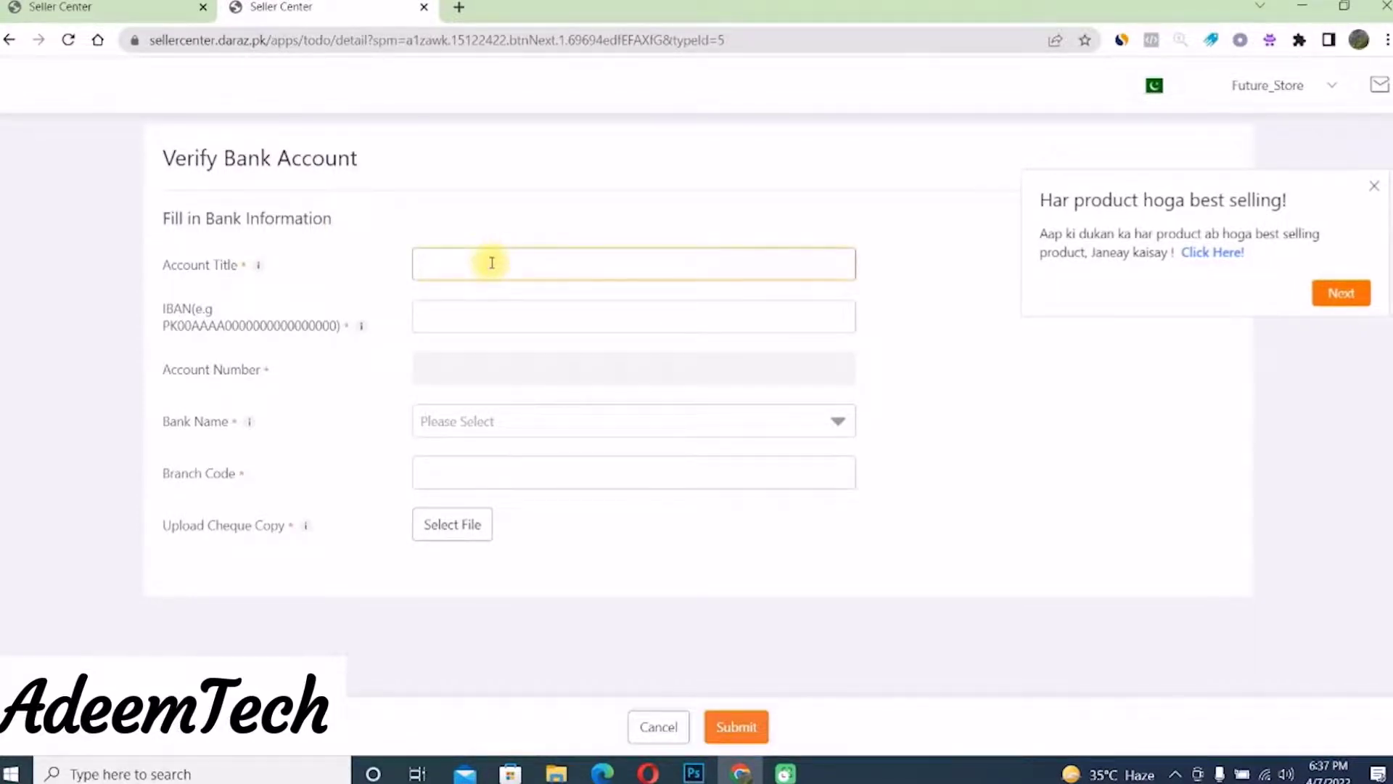
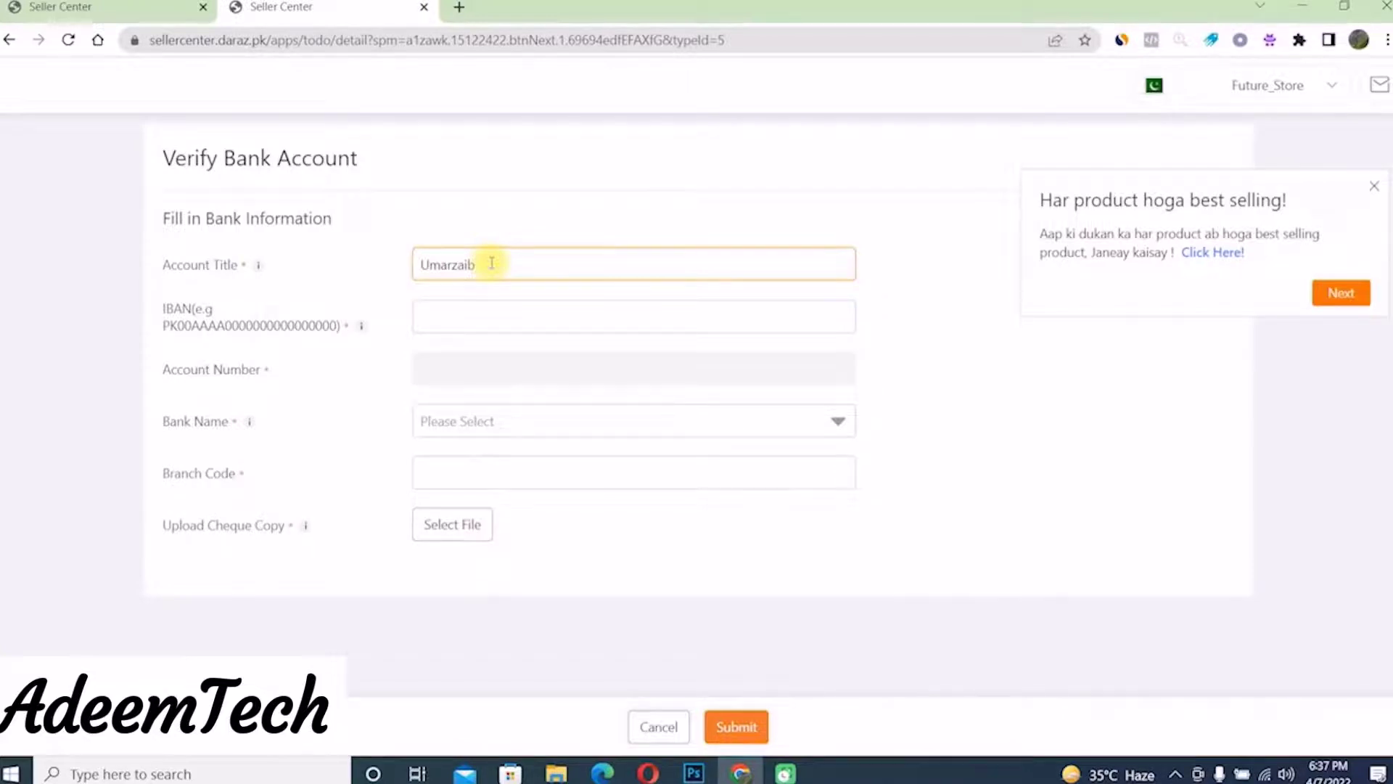
click(493, 319)
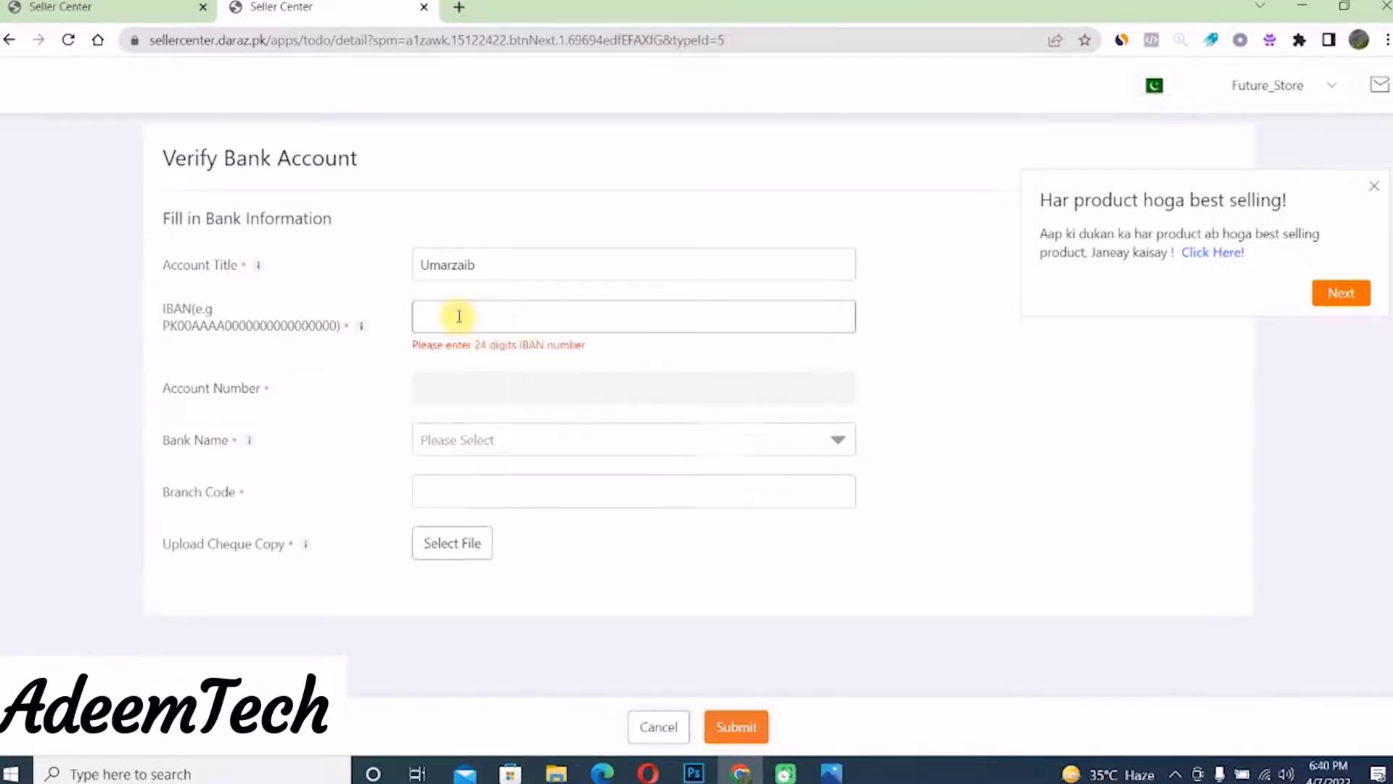
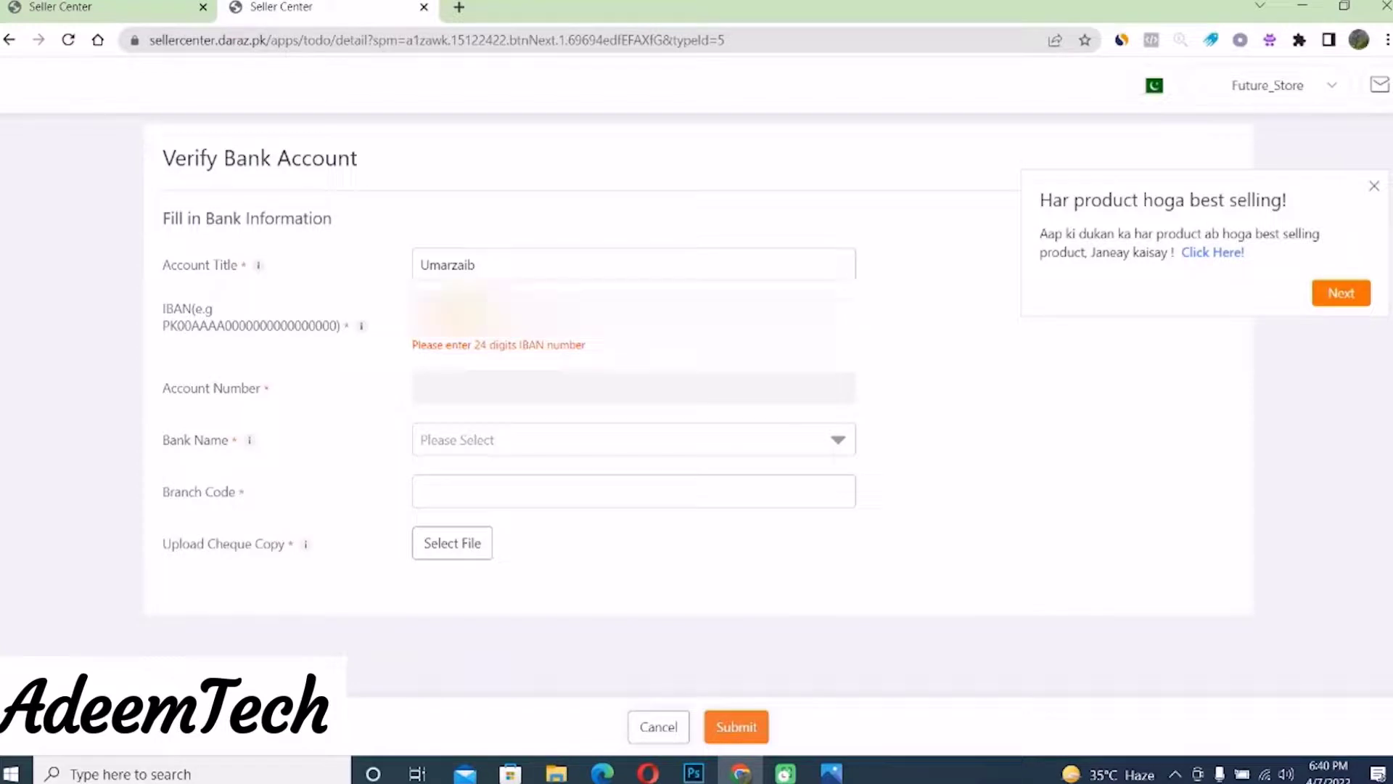
- Enter the IBAN, select Askari Bank Limited, and type branch code 0046
click(455, 440)
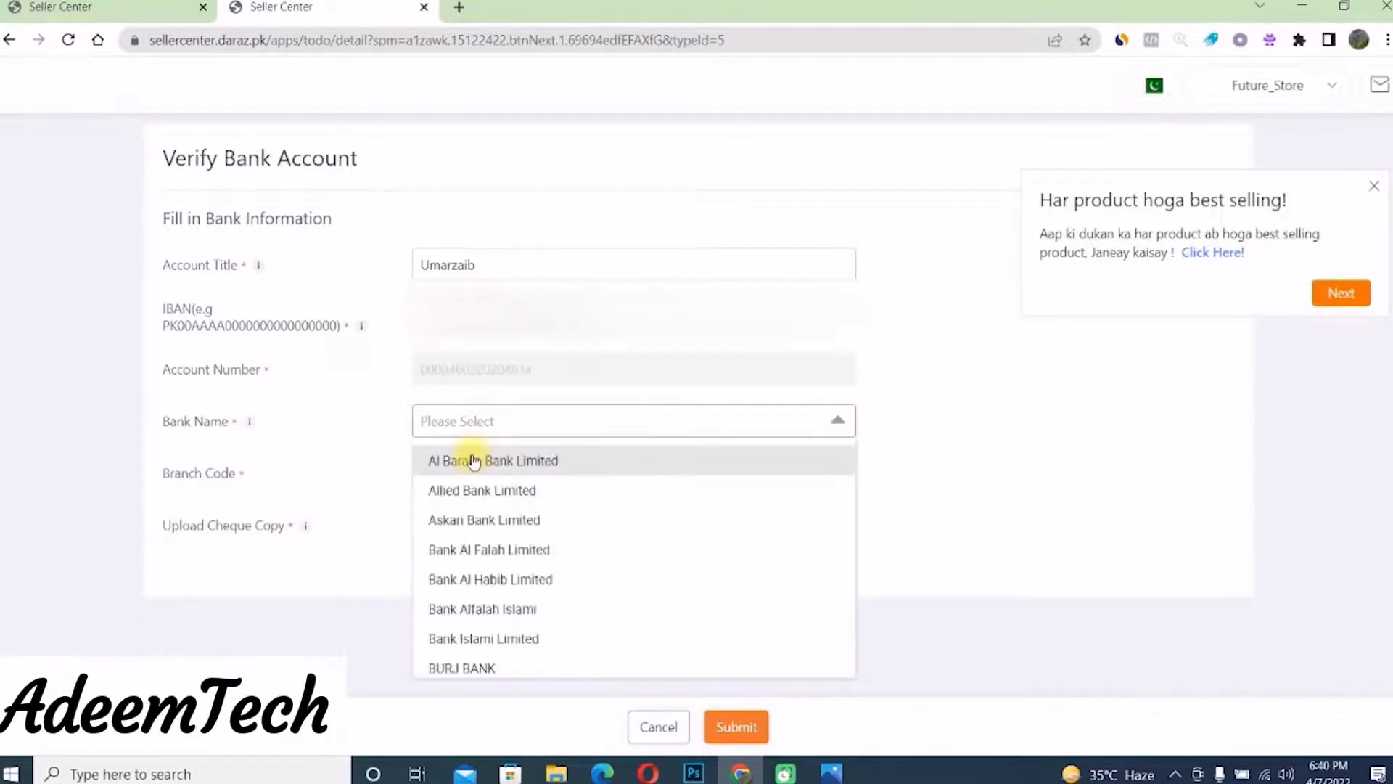
click(466, 516)
text(0046)
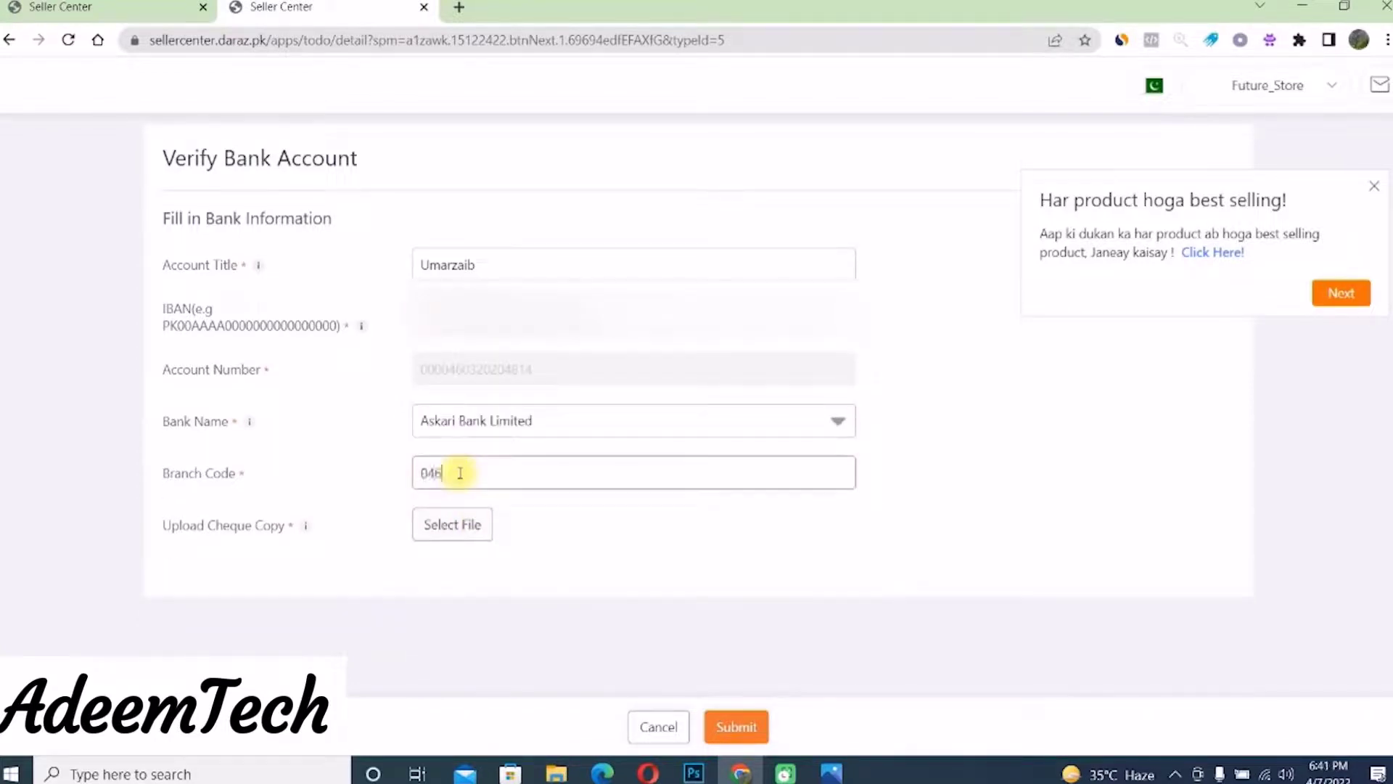
- Upload the cheque image and submit the bank details for verification
click(452, 523)
click(502, 155)
click(544, 669)
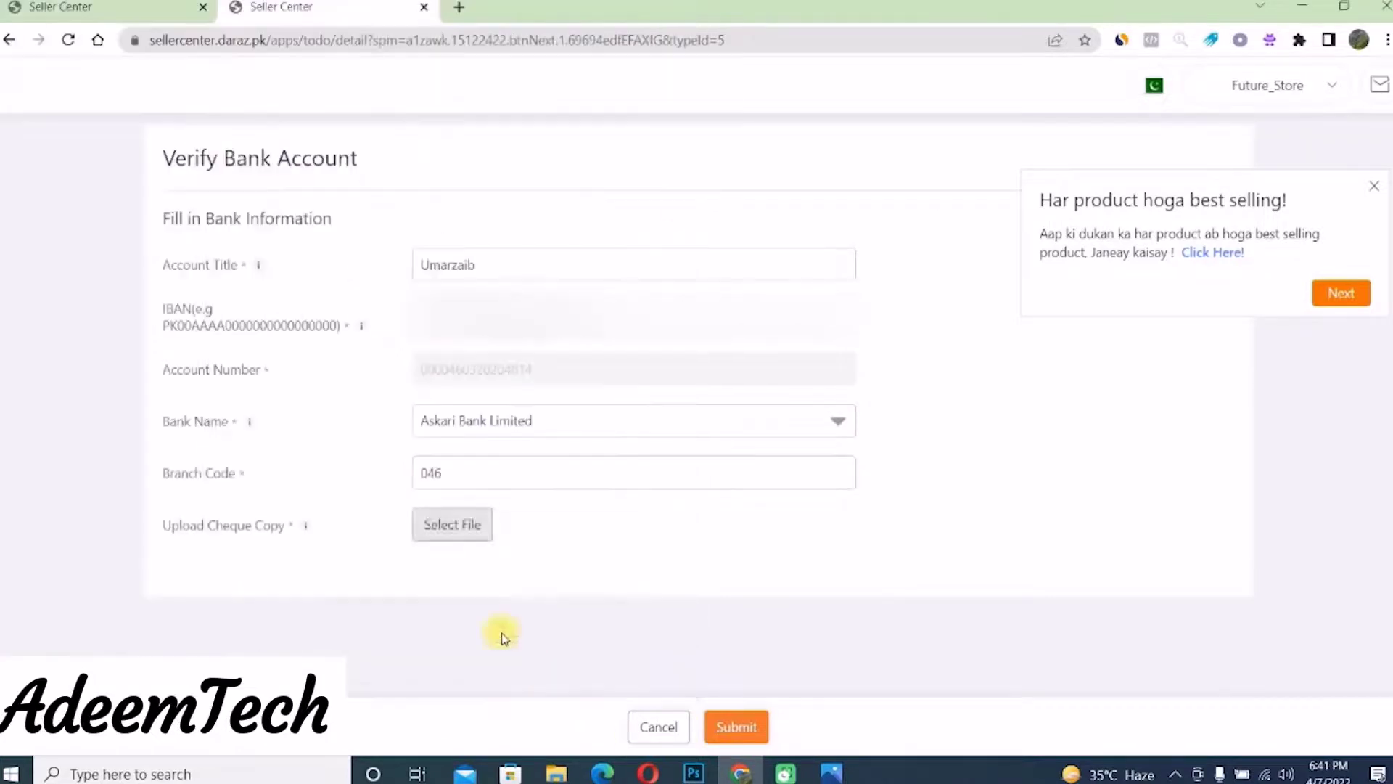
click(737, 727)
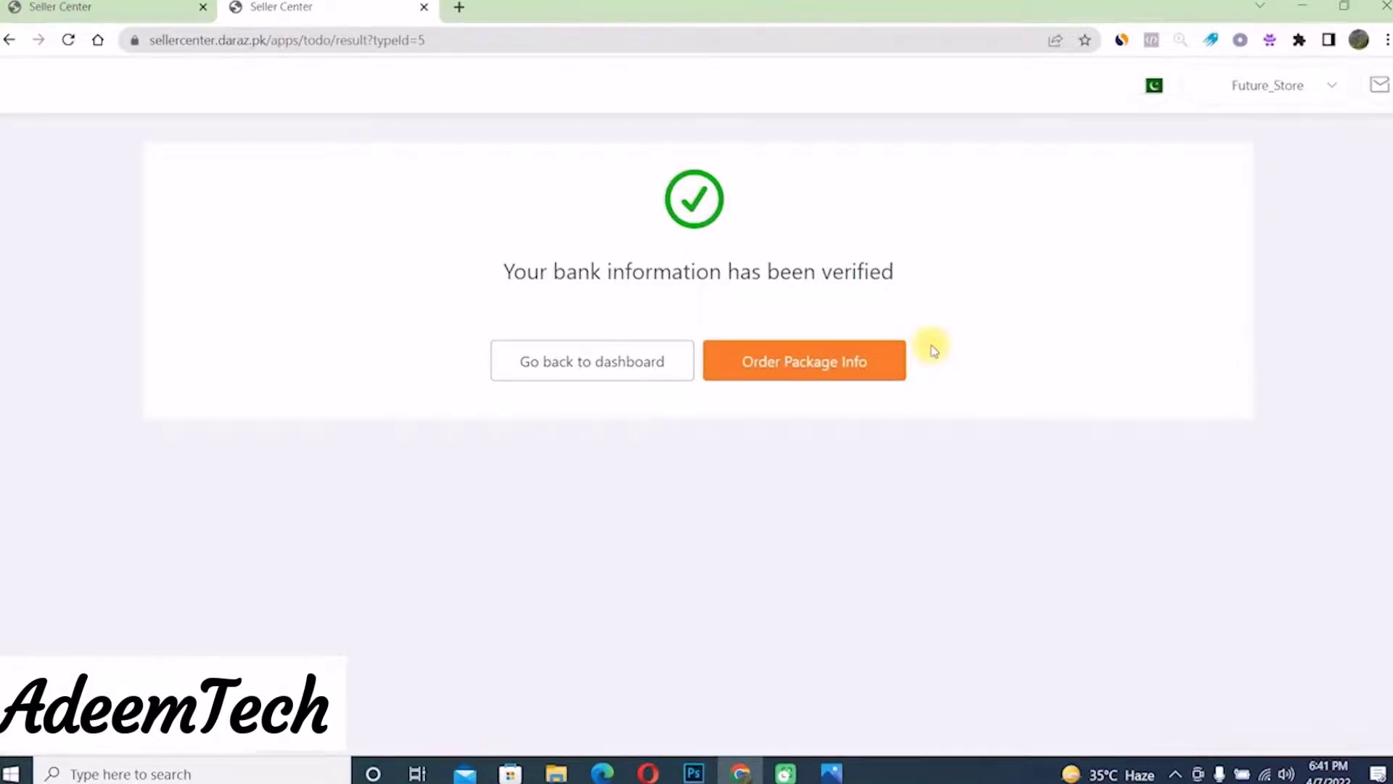
- Go to packaging materials and Buy Now on the Bundle of 50 Recycled Small Flyers
click(769, 379)
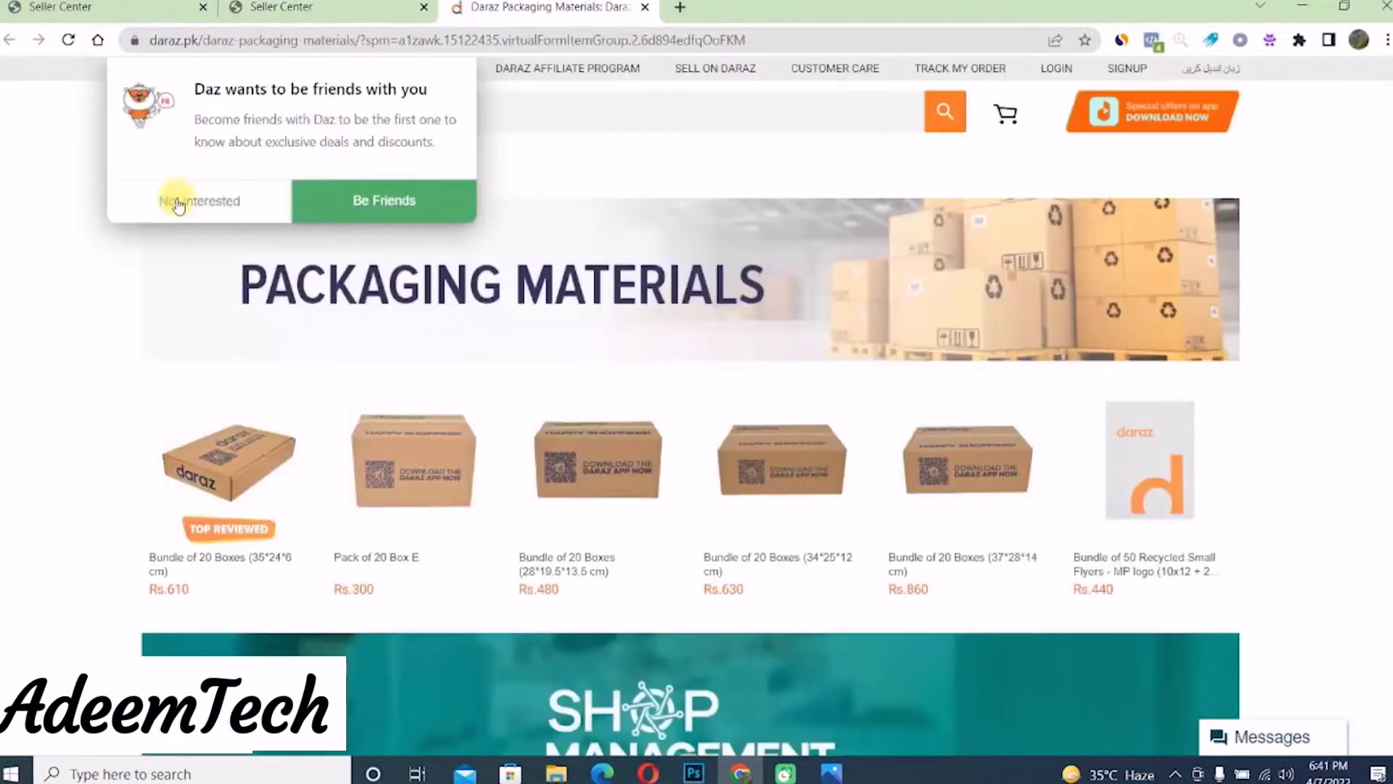
click(171, 196)
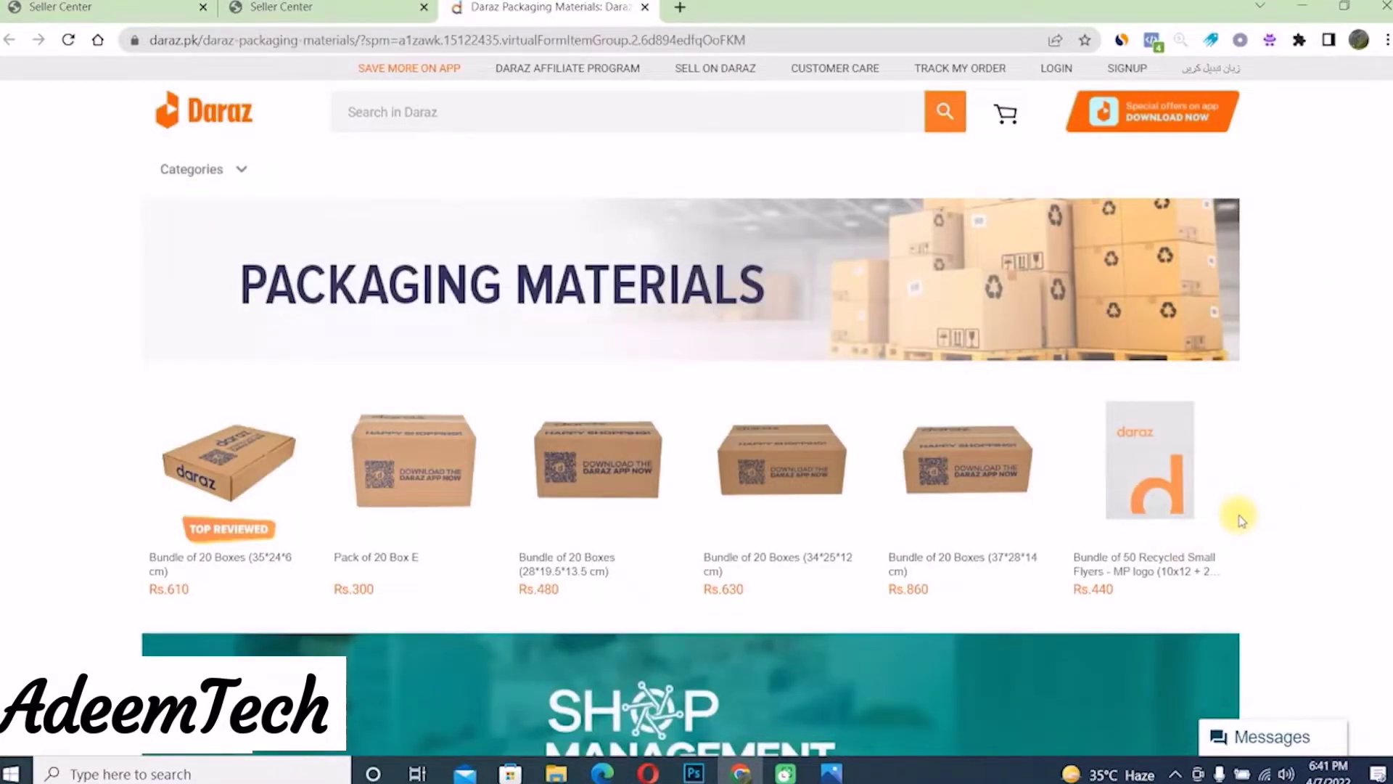
click(1165, 487)
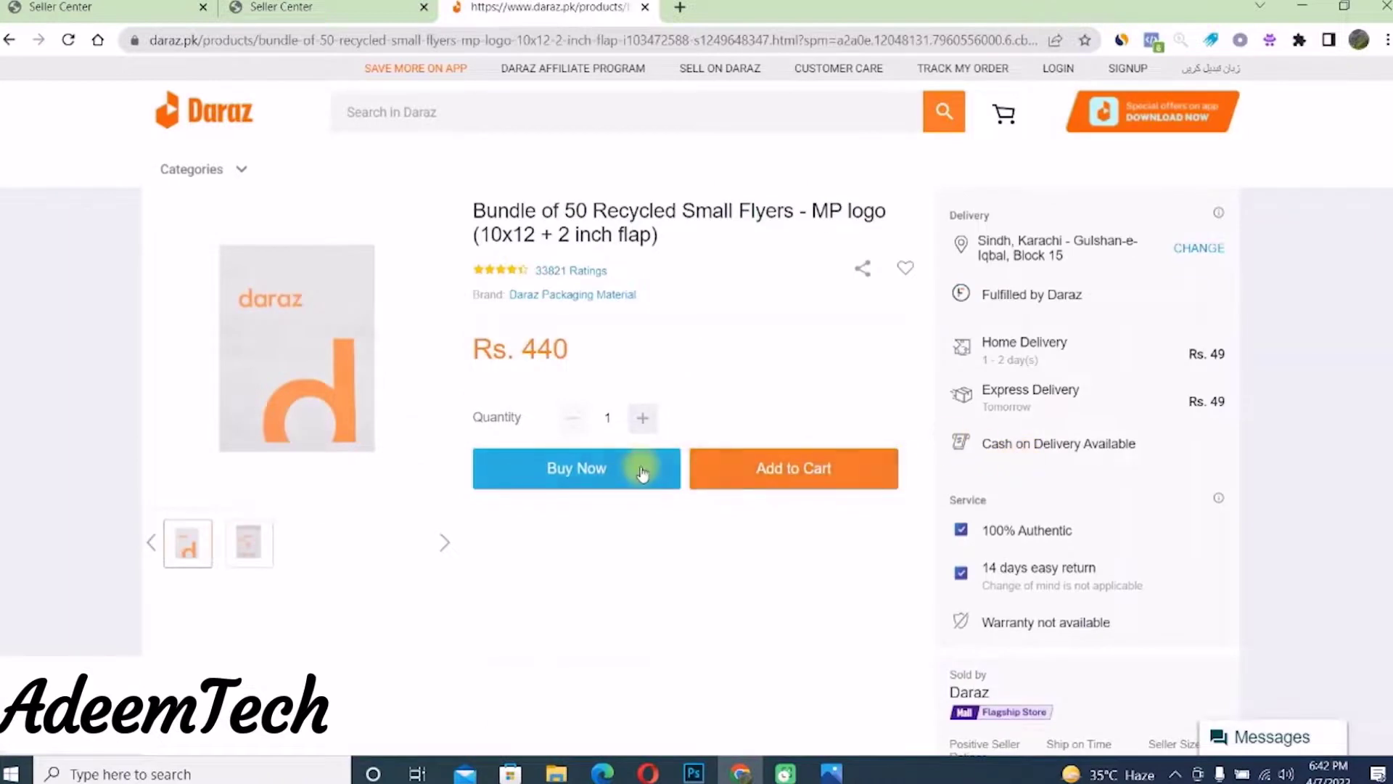
click(639, 469)
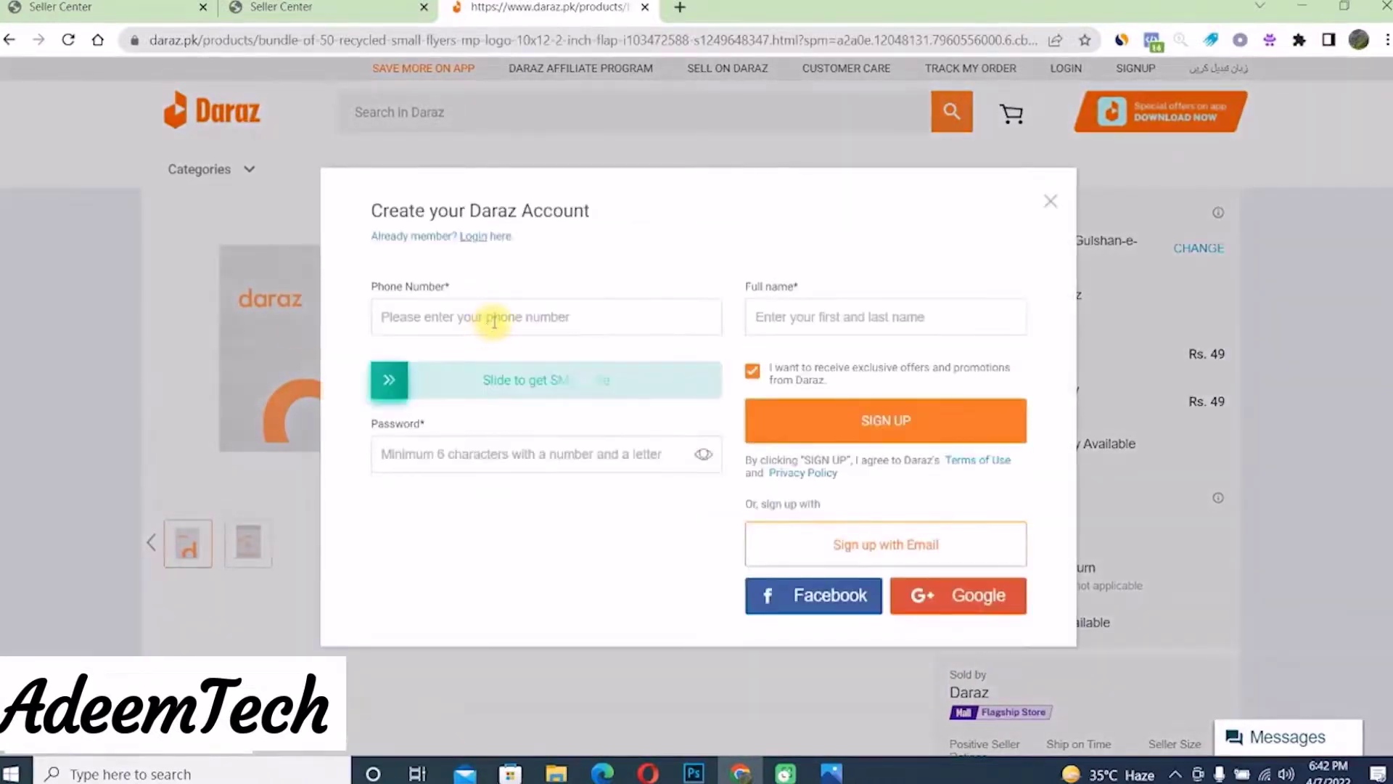